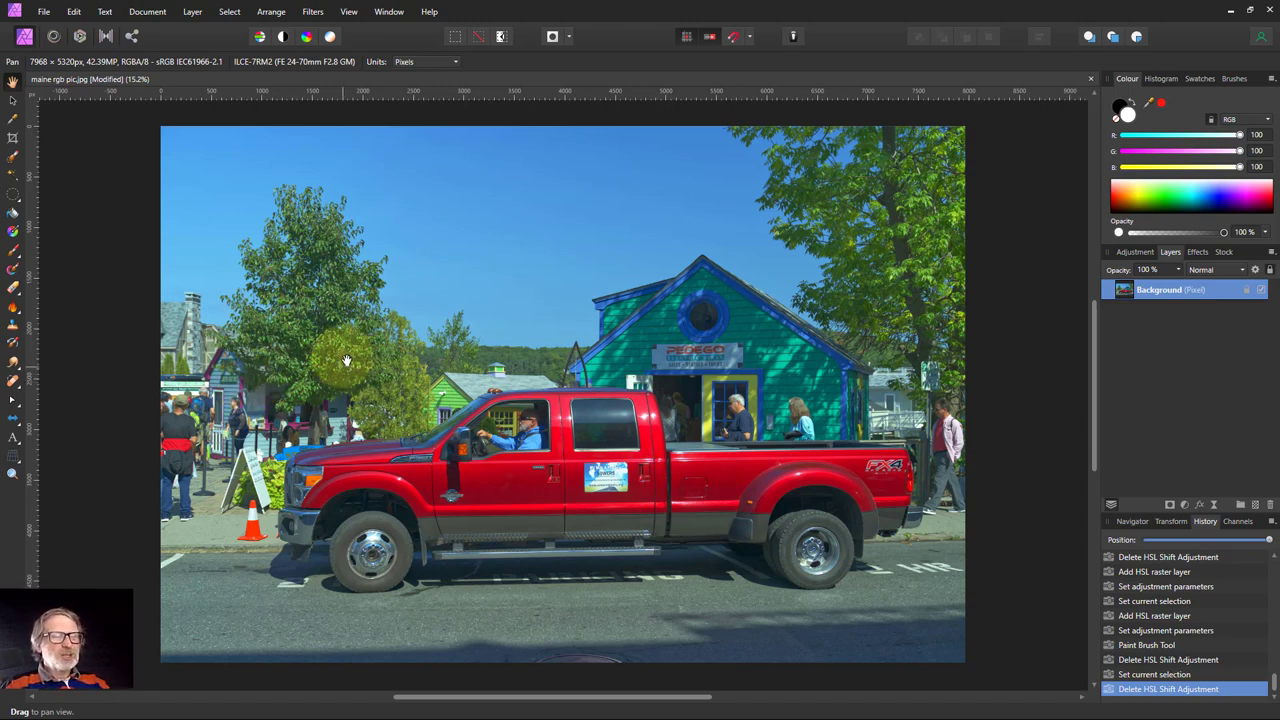
# - Add an HSL adjustment and drop the reds' Saturation Shift to -100%
pyautogui.click(1186, 508)
pyautogui.click(1153, 208)
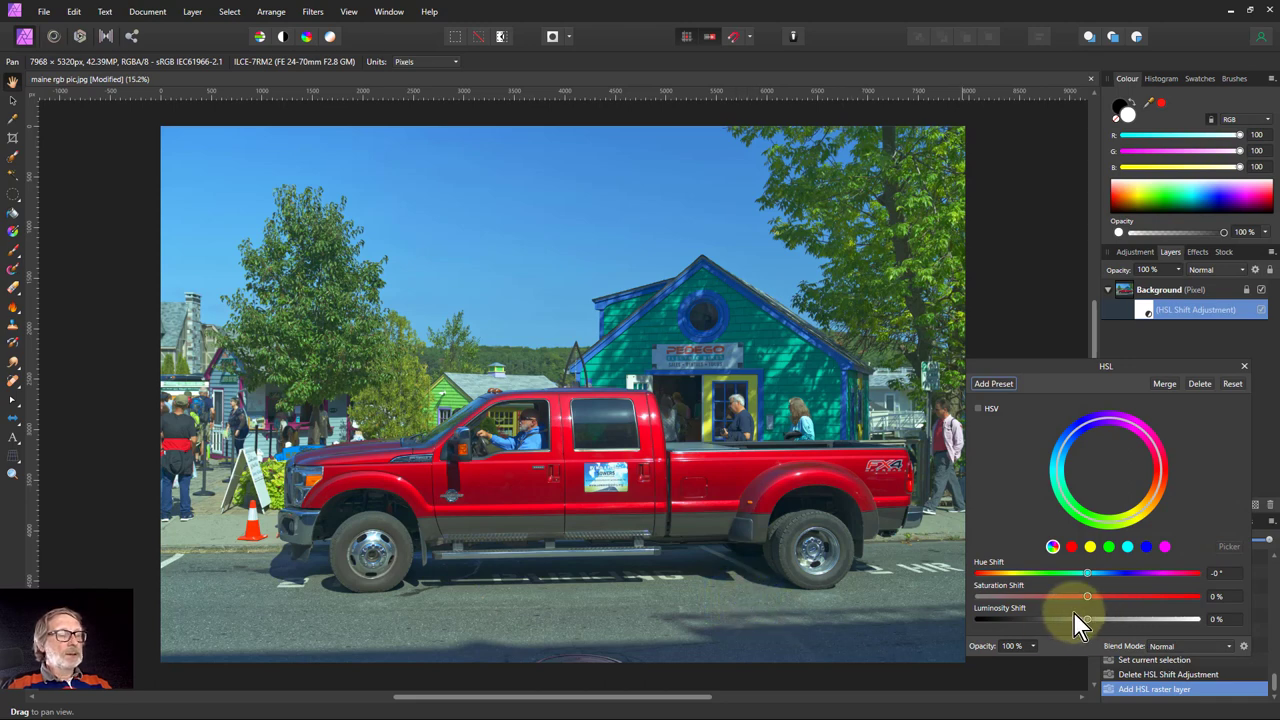
pyautogui.click(1071, 546)
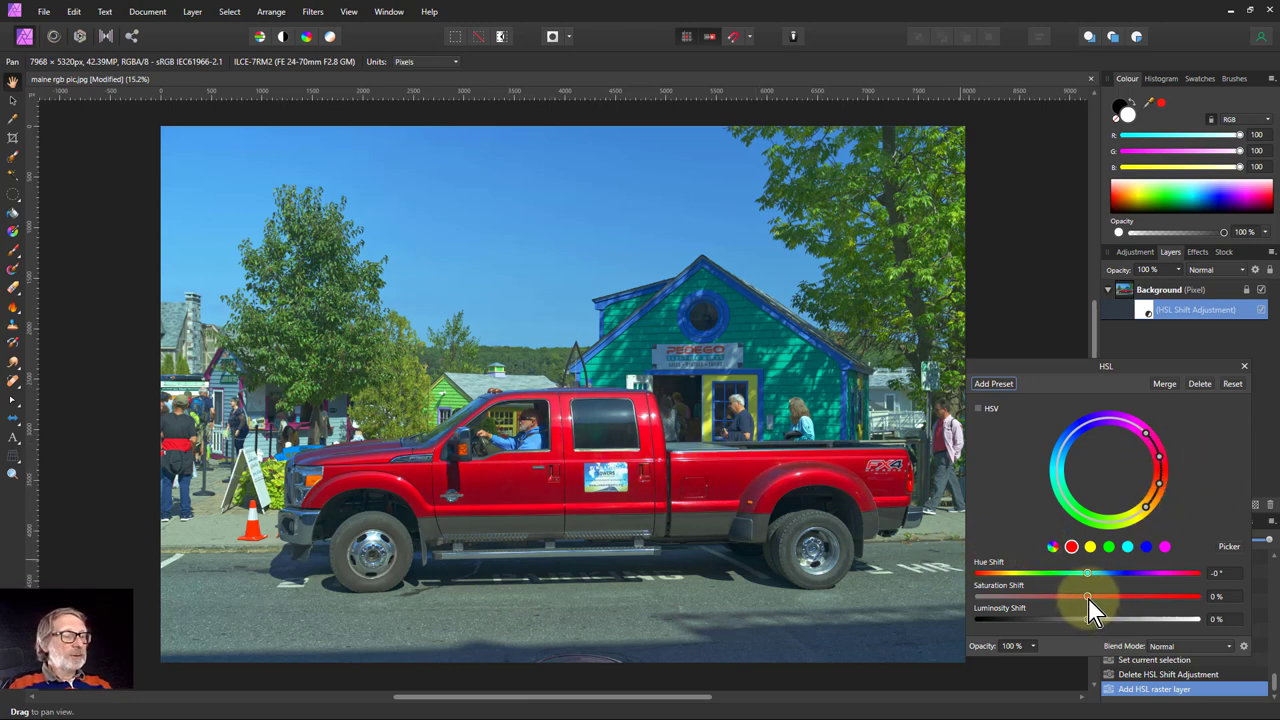
pyautogui.moveTo(1087, 597); pyautogui.dragTo(977, 597)
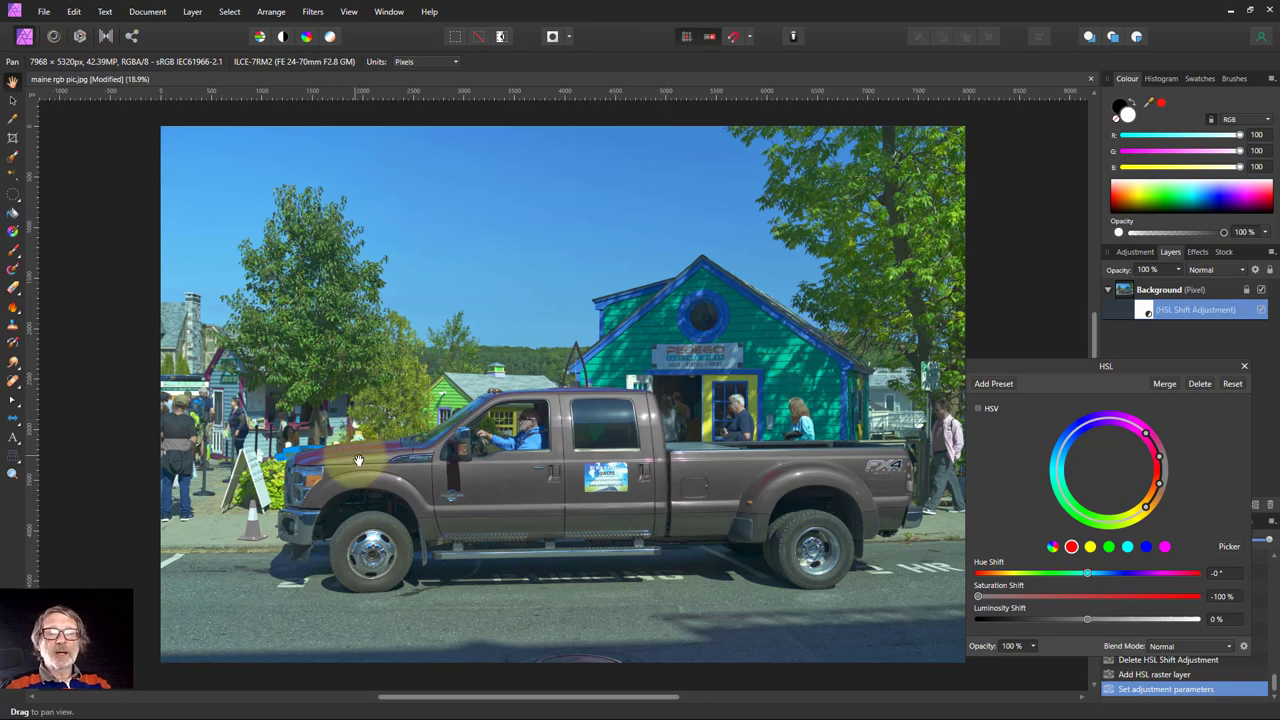
pyautogui.scroll(3, 368, 450)
pyautogui.scroll(3, 380, 445)
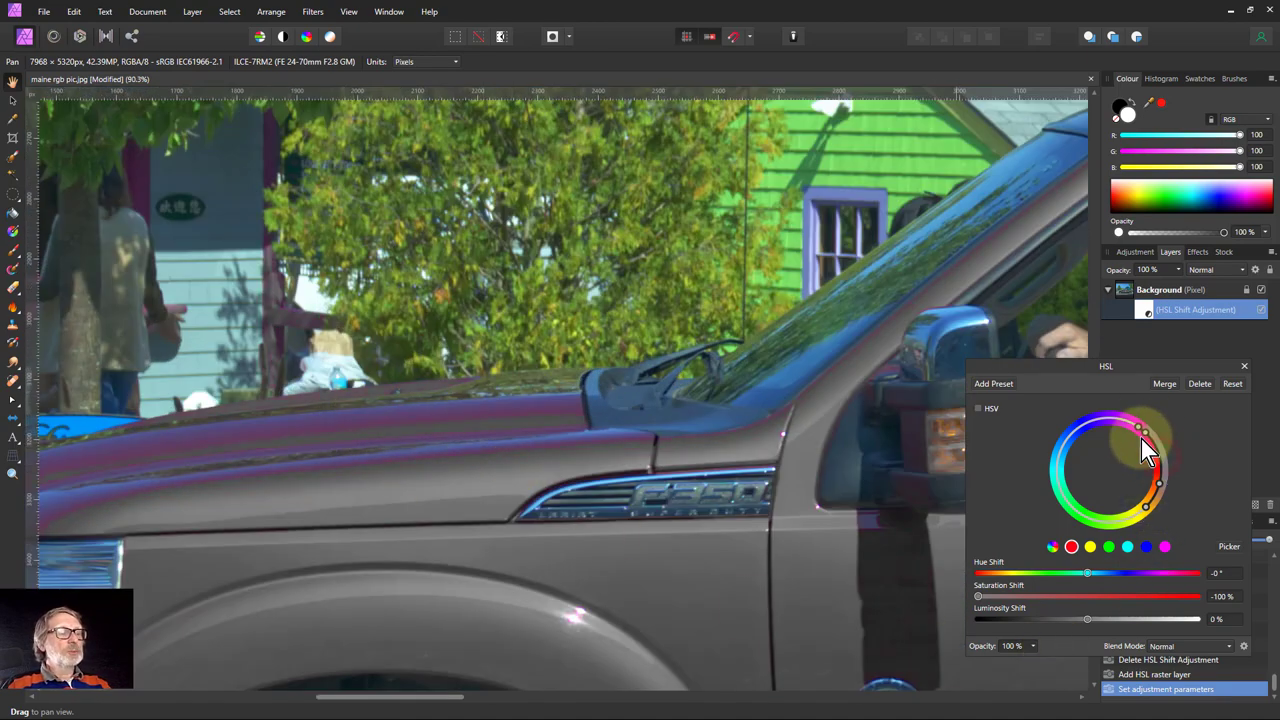
# - Drag the hue-range handles on the HSL wheel to reshape the range, then fit the photo in view
pyautogui.moveTo(1141, 440)
pyautogui.mouseDown()
pyautogui.moveTo(1101, 445)
pyautogui.moveTo(1082, 430)
pyautogui.mouseUp()
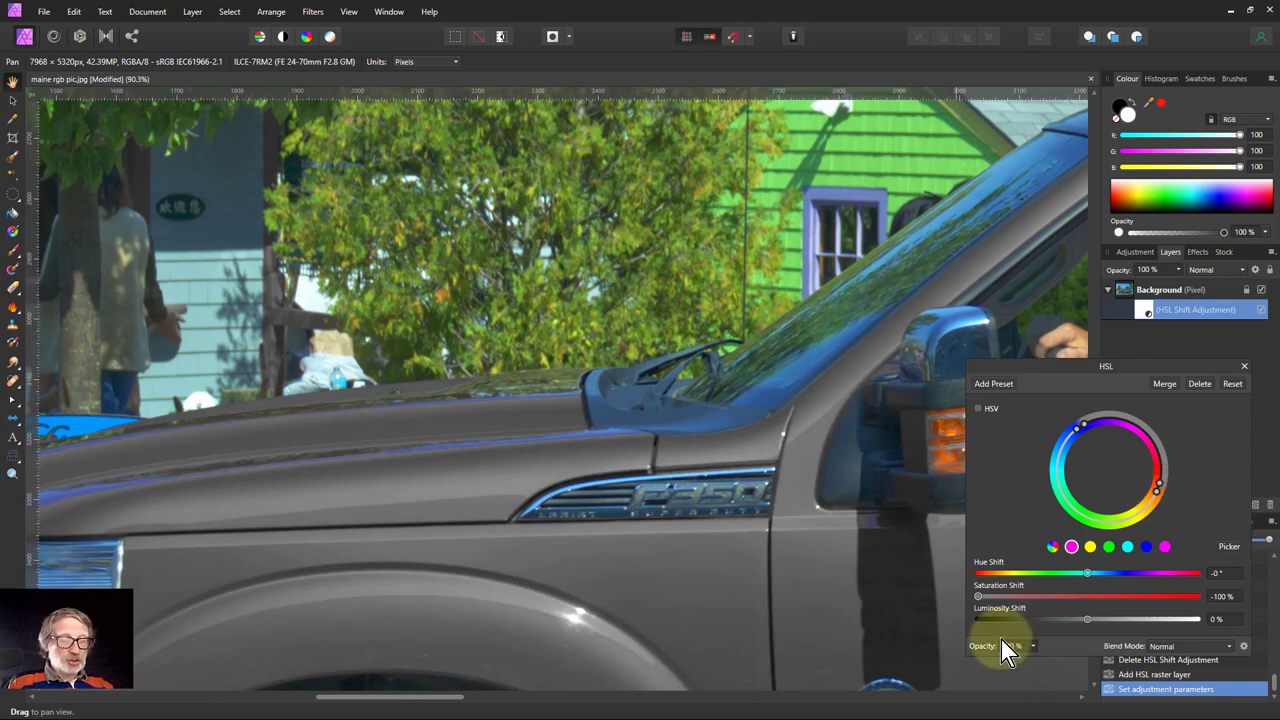
pyautogui.hotkey('ctrl', '0')
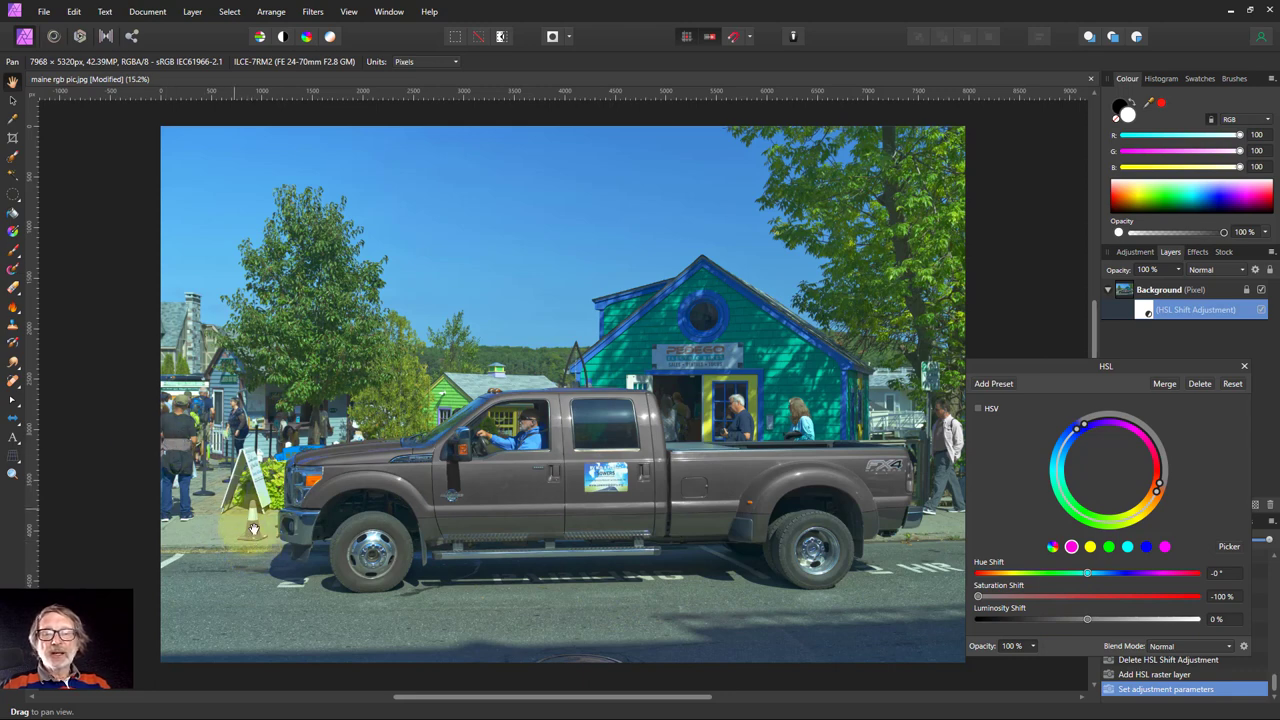
# - Toggle the HSL layer off and on to compare, then brush a trial stroke on its mask
pyautogui.click(1261, 309)
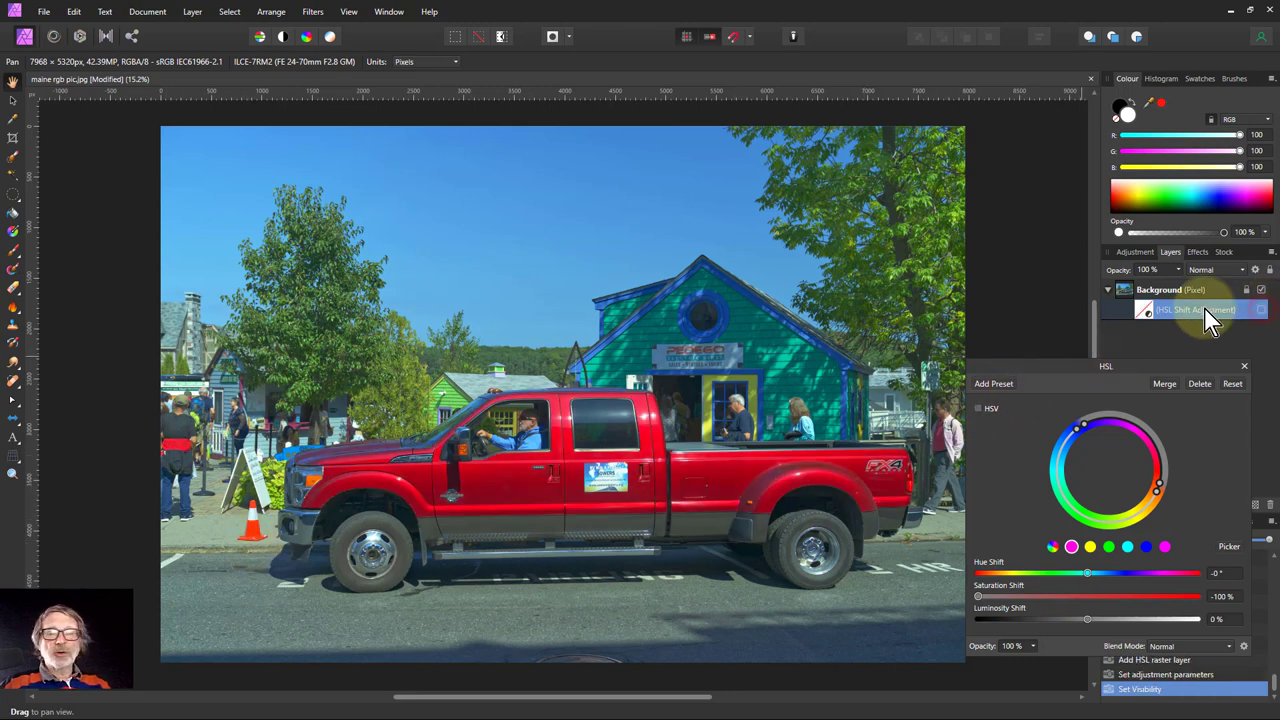
pyautogui.click(1261, 309)
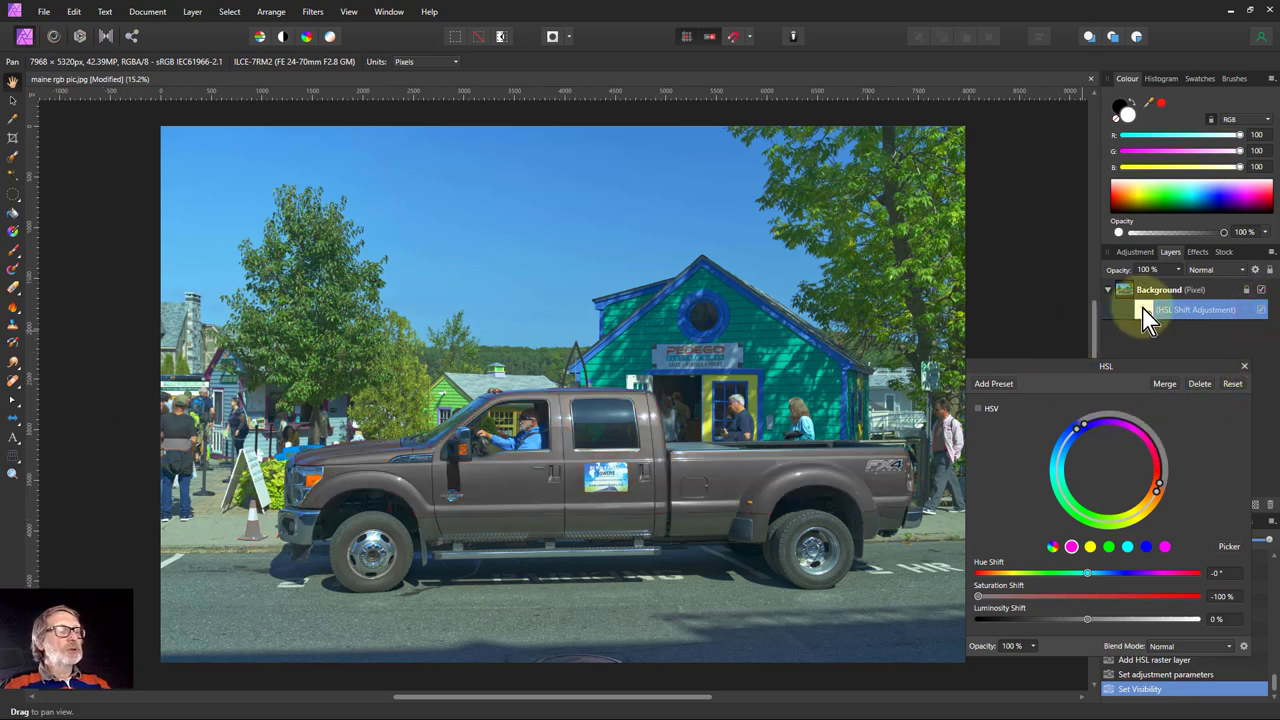
pyautogui.click(1147, 312)
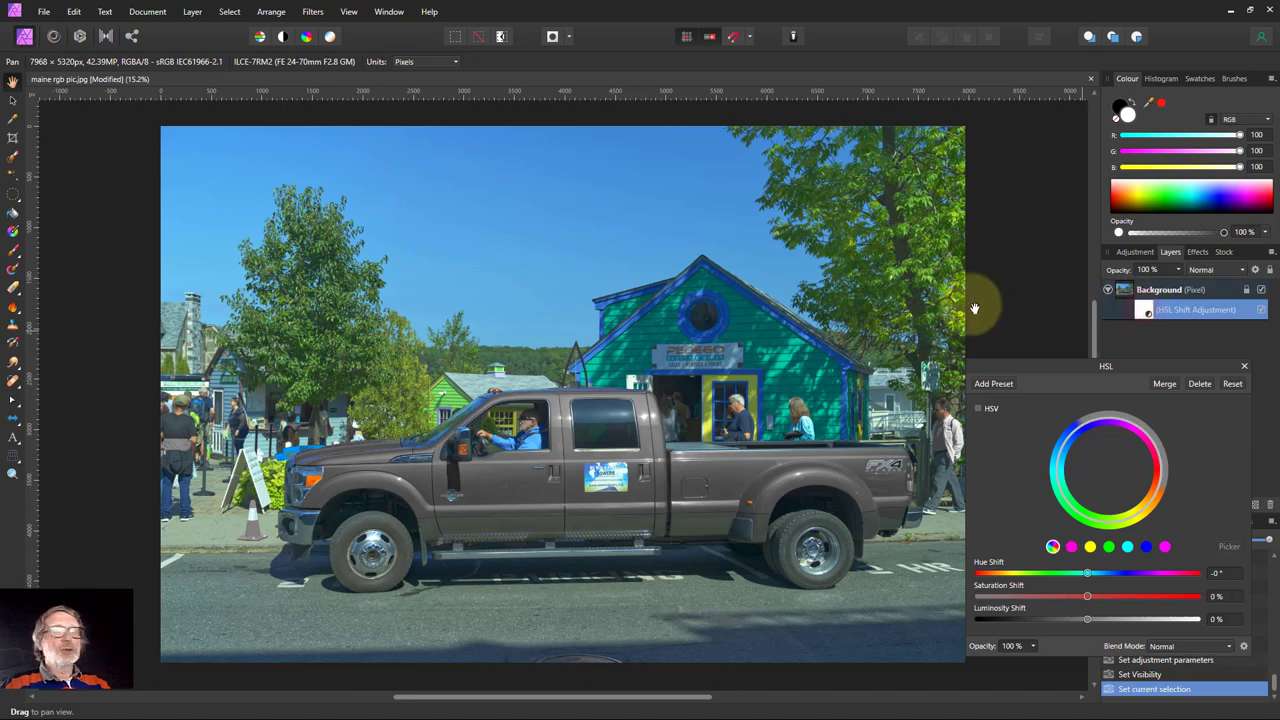
pyautogui.click(14, 252)
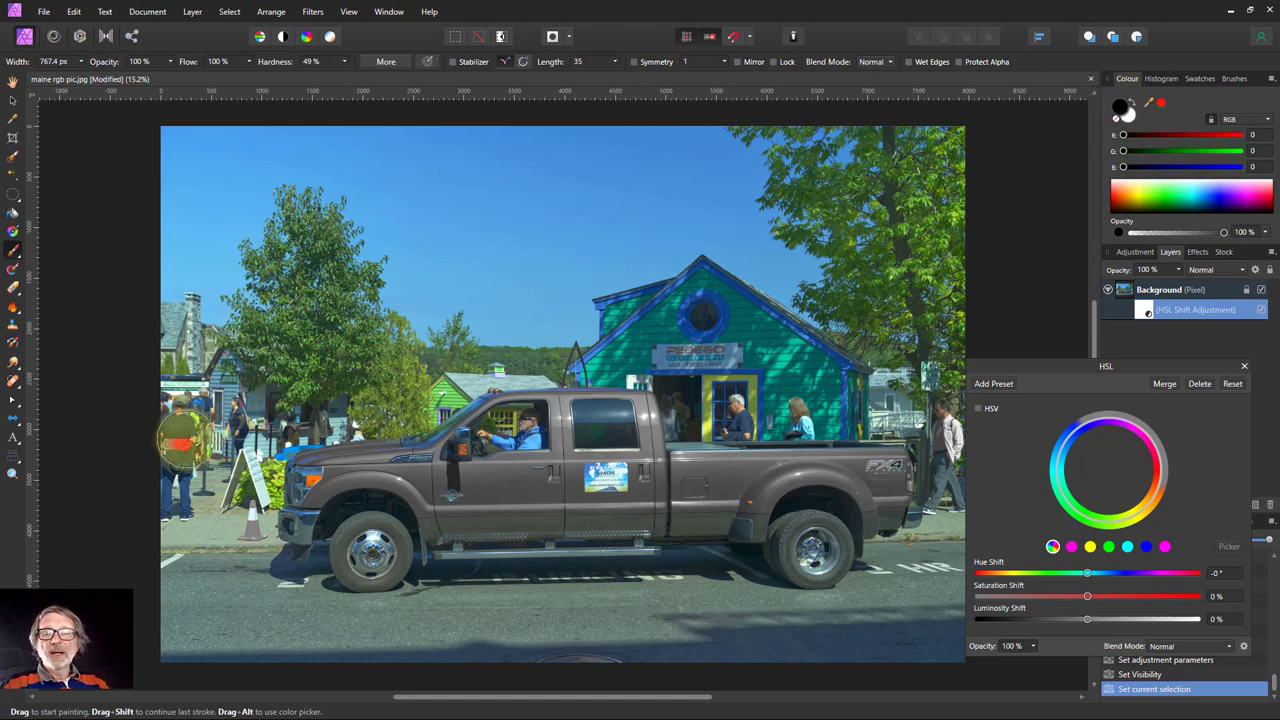
pyautogui.moveTo(182, 440); pyautogui.dragTo(187, 480)
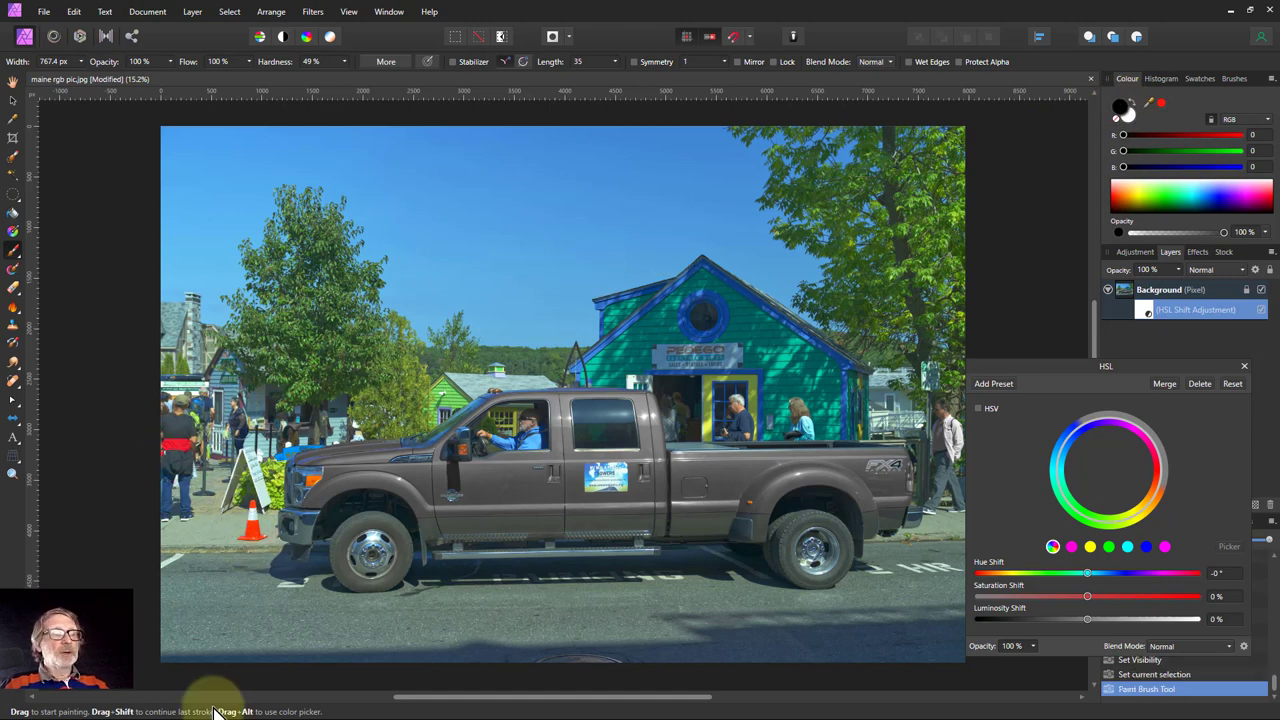
# - Undo the trial stroke, invert the HSL mask, and paint white over the truck's front and bed
pyautogui.hotkey('ctrl', 'z')
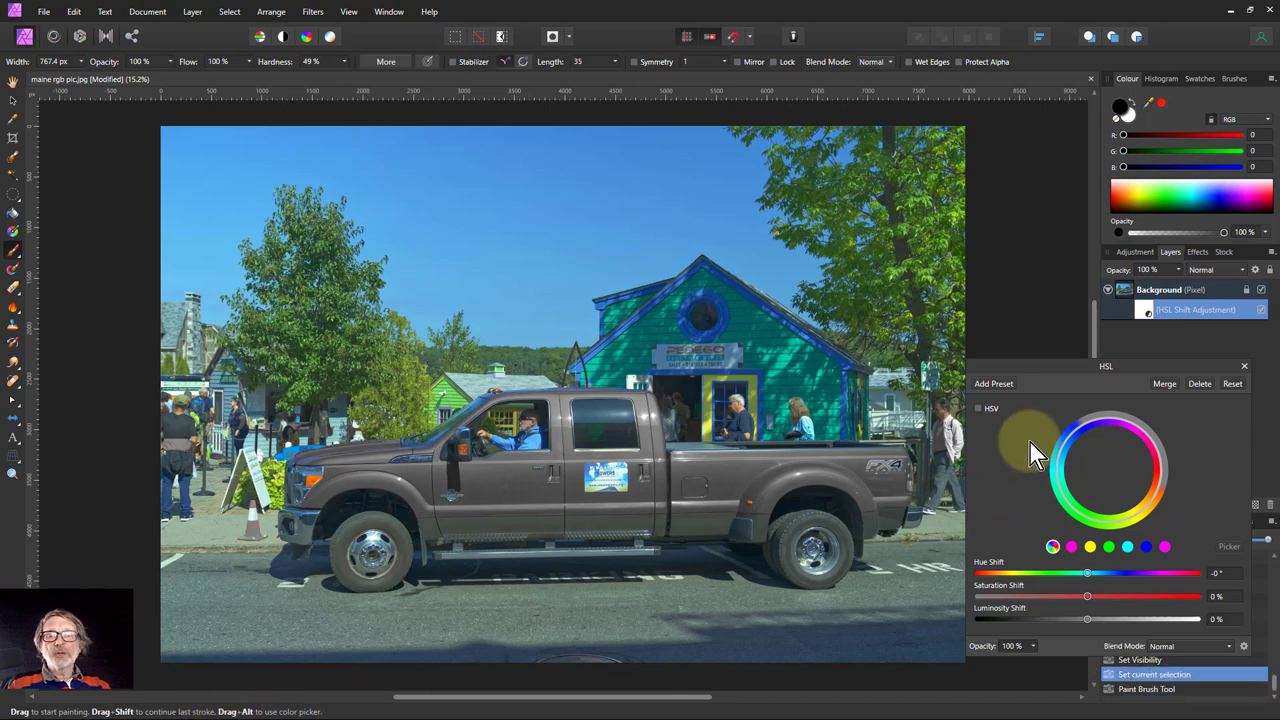
pyautogui.click(1143, 312)
pyautogui.hotkey('ctrl', 'i')
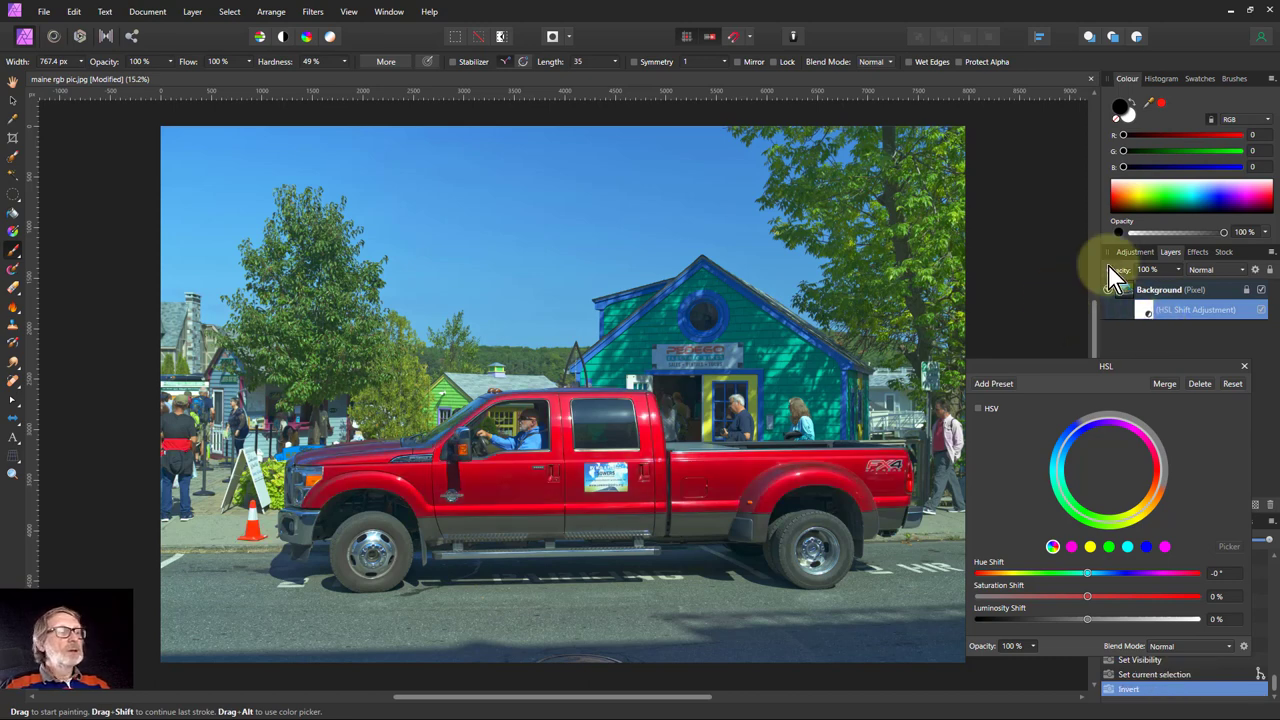
pyautogui.click(1131, 112)
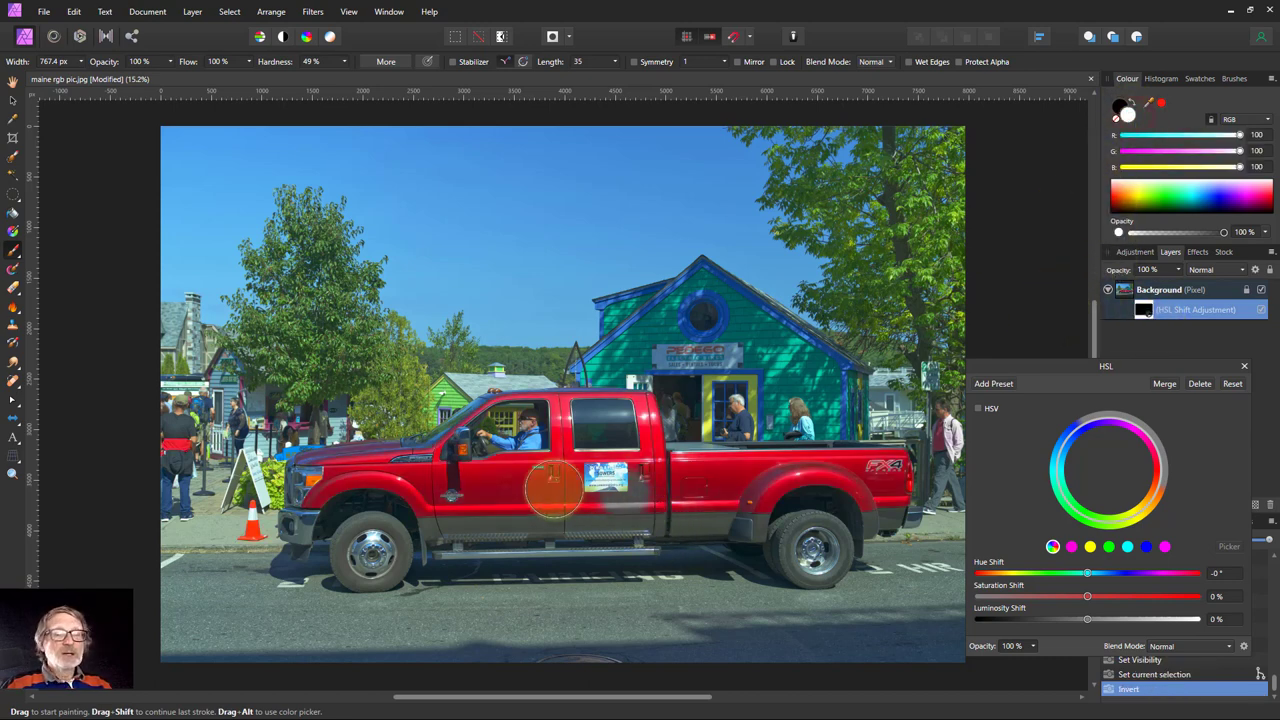
pyautogui.moveTo(305, 498); pyautogui.dragTo(500, 415)
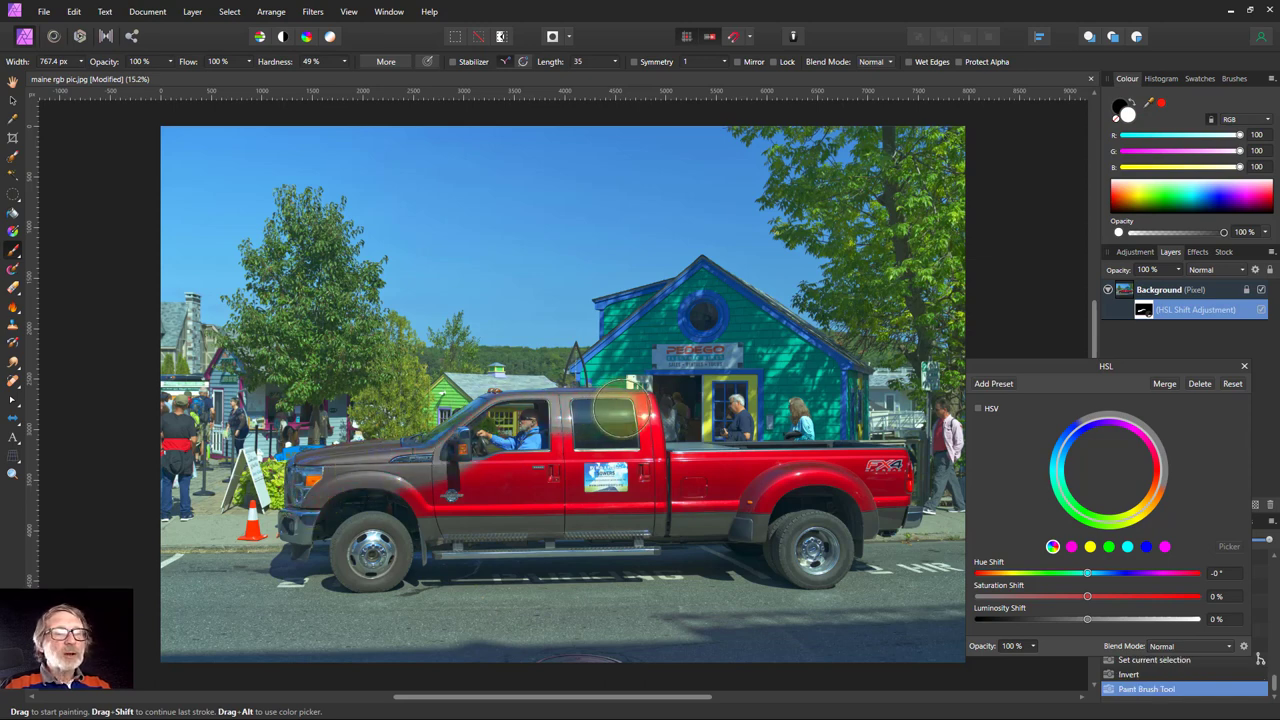
pyautogui.moveTo(686, 464)
pyautogui.mouseDown()
pyautogui.moveTo(897, 505)
pyautogui.moveTo(430, 495)
pyautogui.moveTo(550, 445)
pyautogui.moveTo(700, 460)
pyautogui.mouseUp()
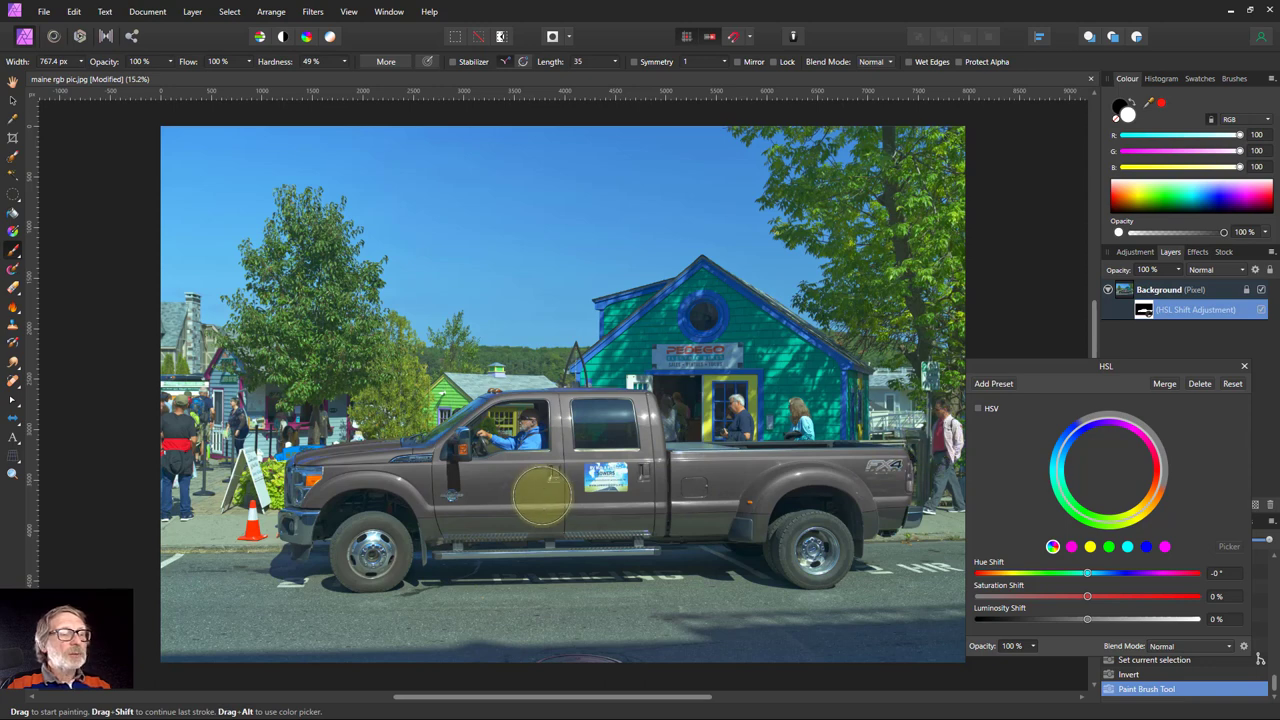
# - Delete the existing HSL adjustment and add a fresh HSL adjustment
pyautogui.keyDown('ctrl'); pyautogui.click(1147, 312); pyautogui.keyUp('ctrl')
pyautogui.press('Delete')
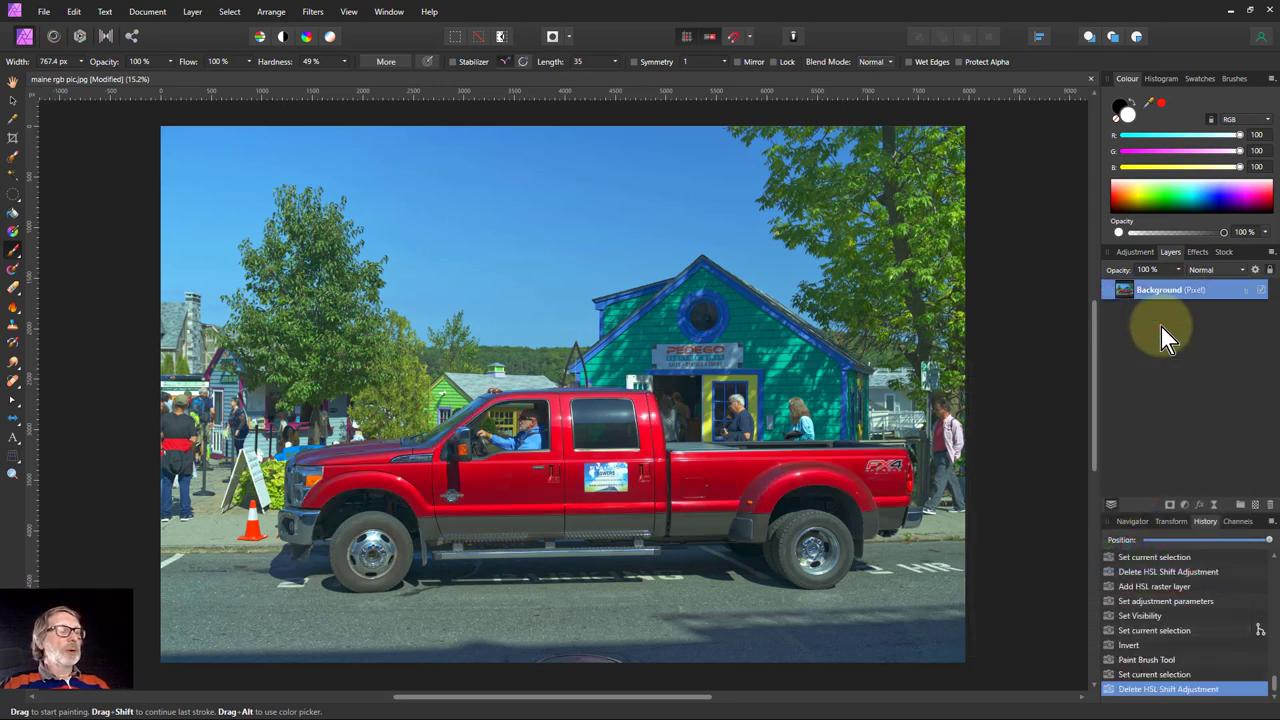
pyautogui.click(1185, 504)
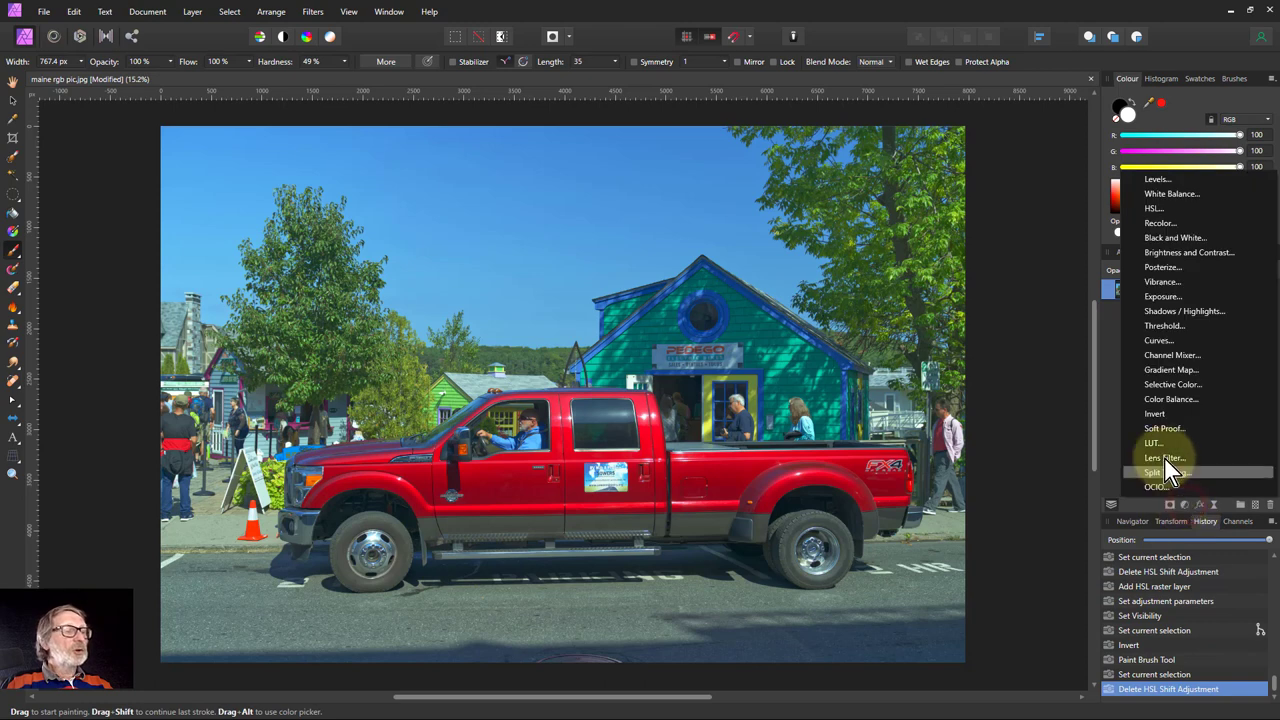
pyautogui.click(1153, 208)
# - Set red Saturation Shift to -100% and drag the range over cyans, sky and green trees
pyautogui.moveTo(1079, 368); pyautogui.dragTo(1038, 374)
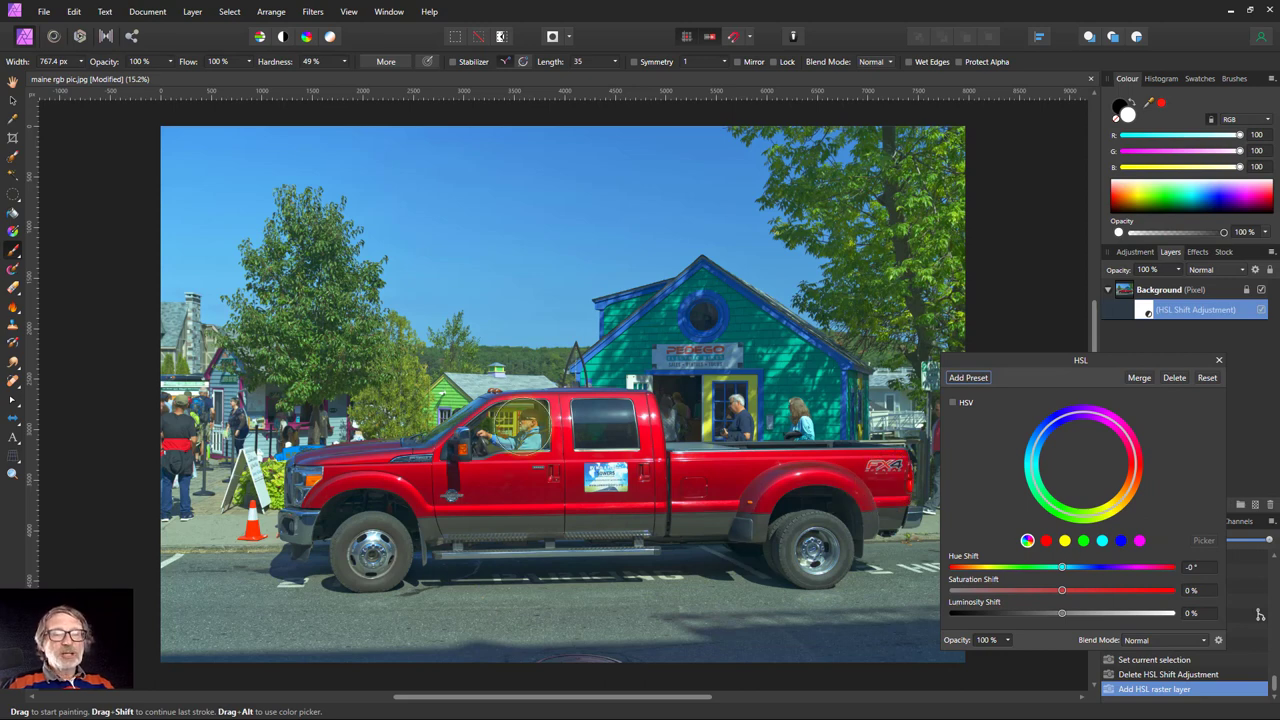
pyautogui.click(1046, 541)
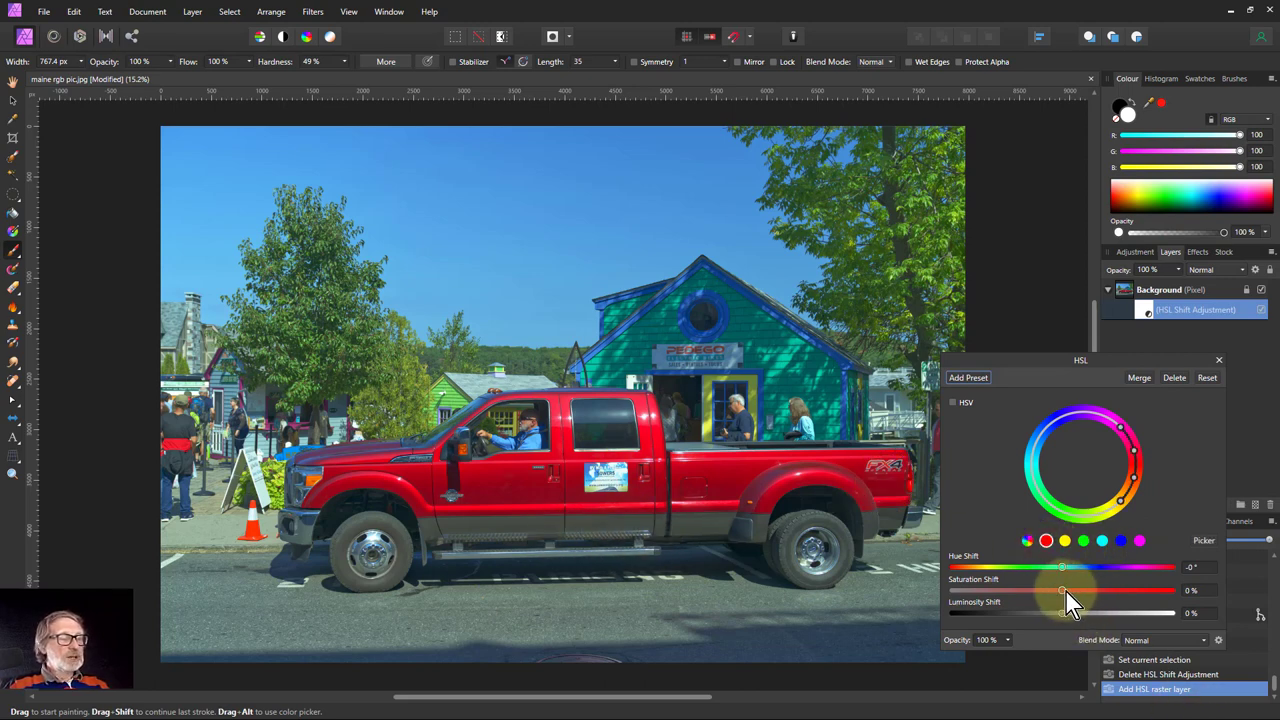
pyautogui.moveTo(1062, 590); pyautogui.dragTo(952, 590)
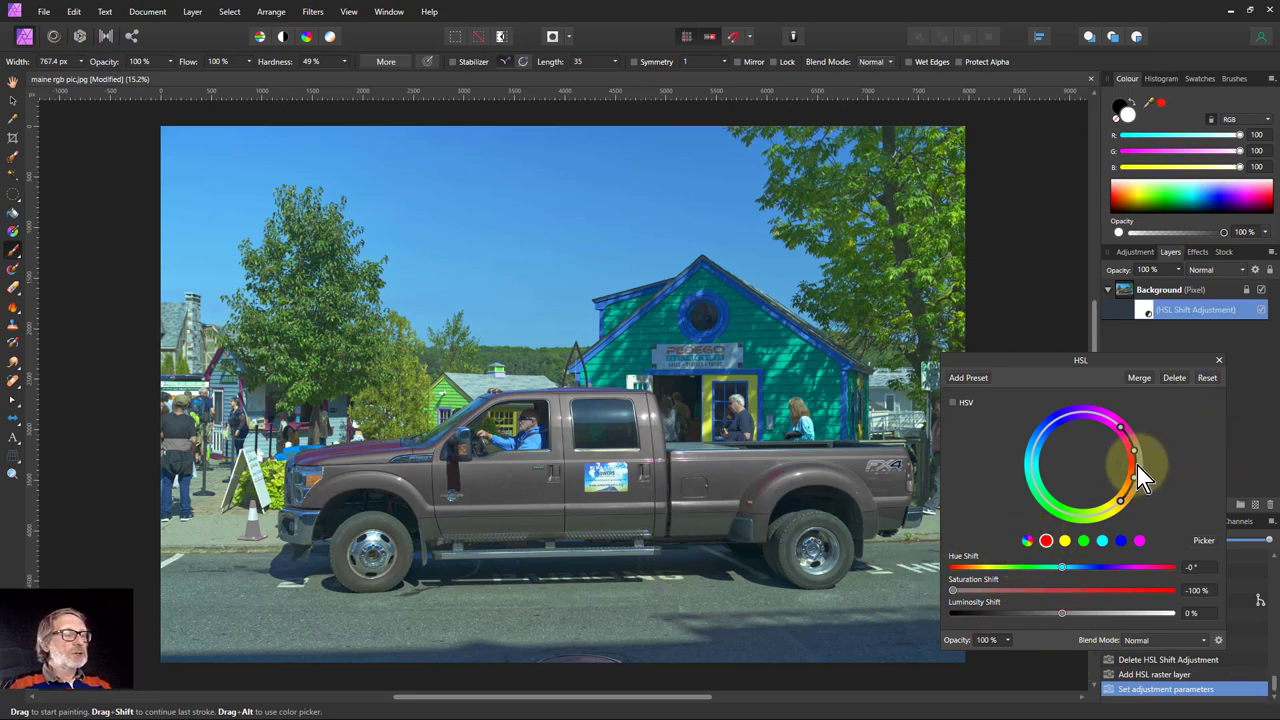
pyautogui.moveTo(1137, 467); pyautogui.dragTo(1036, 468)
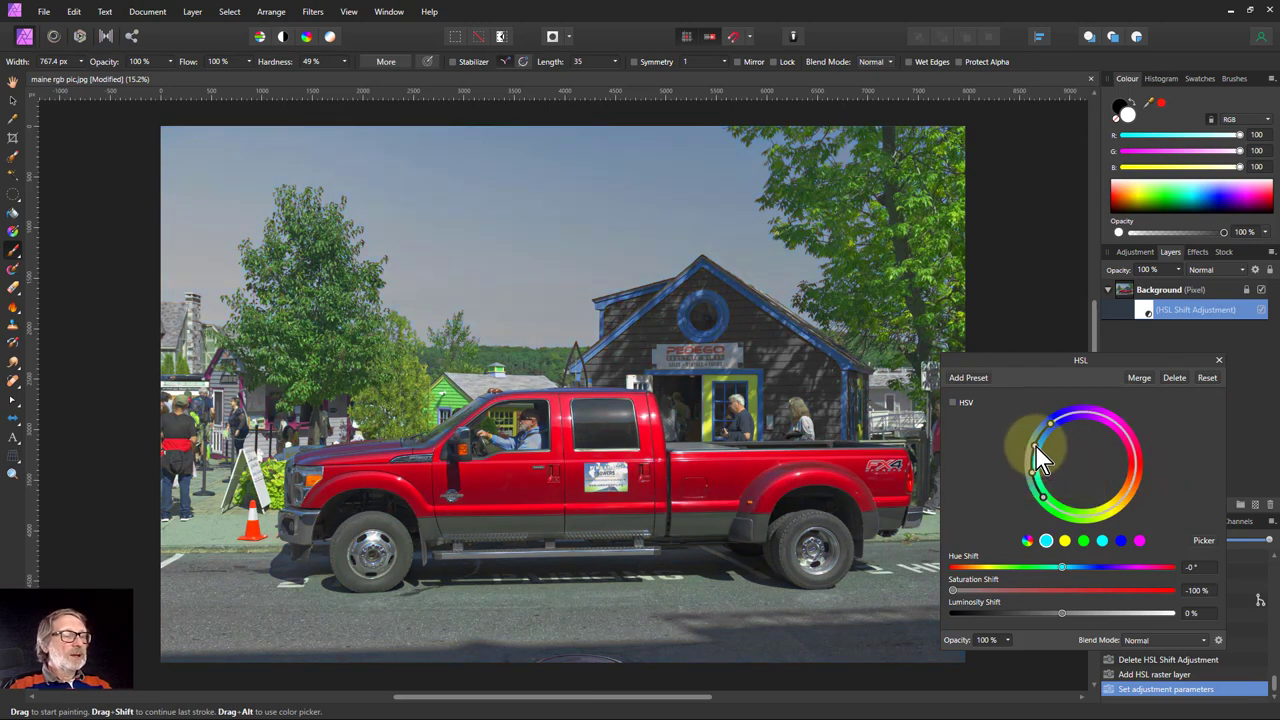
pyautogui.moveTo(1049, 424); pyautogui.dragTo(1085, 420)
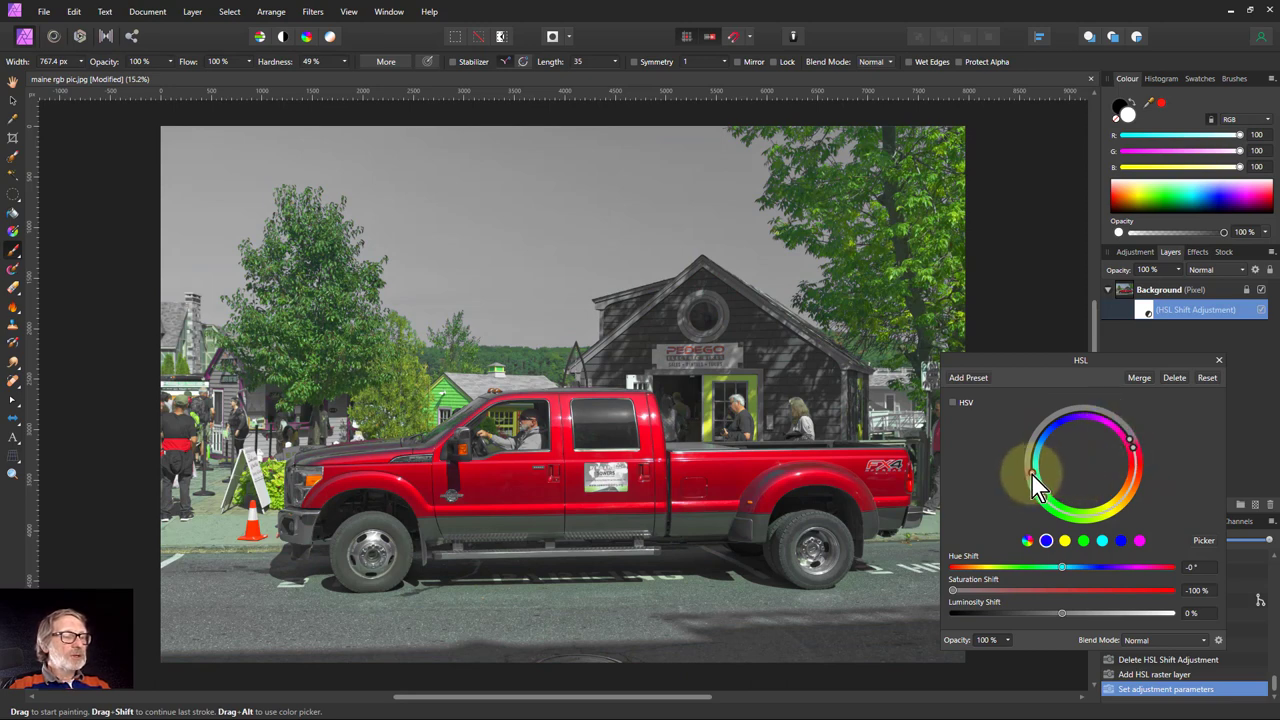
pyautogui.moveTo(1050, 512); pyautogui.dragTo(1143, 505)
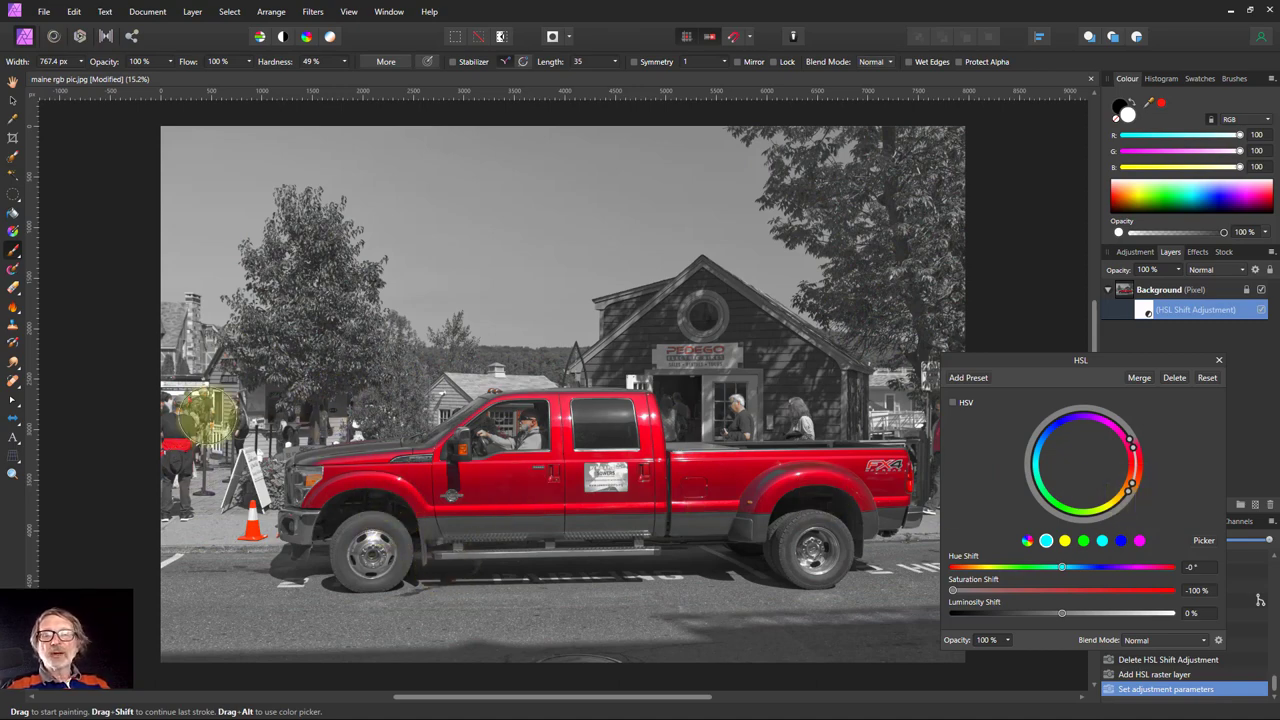
pyautogui.scroll(3, 320, 460)
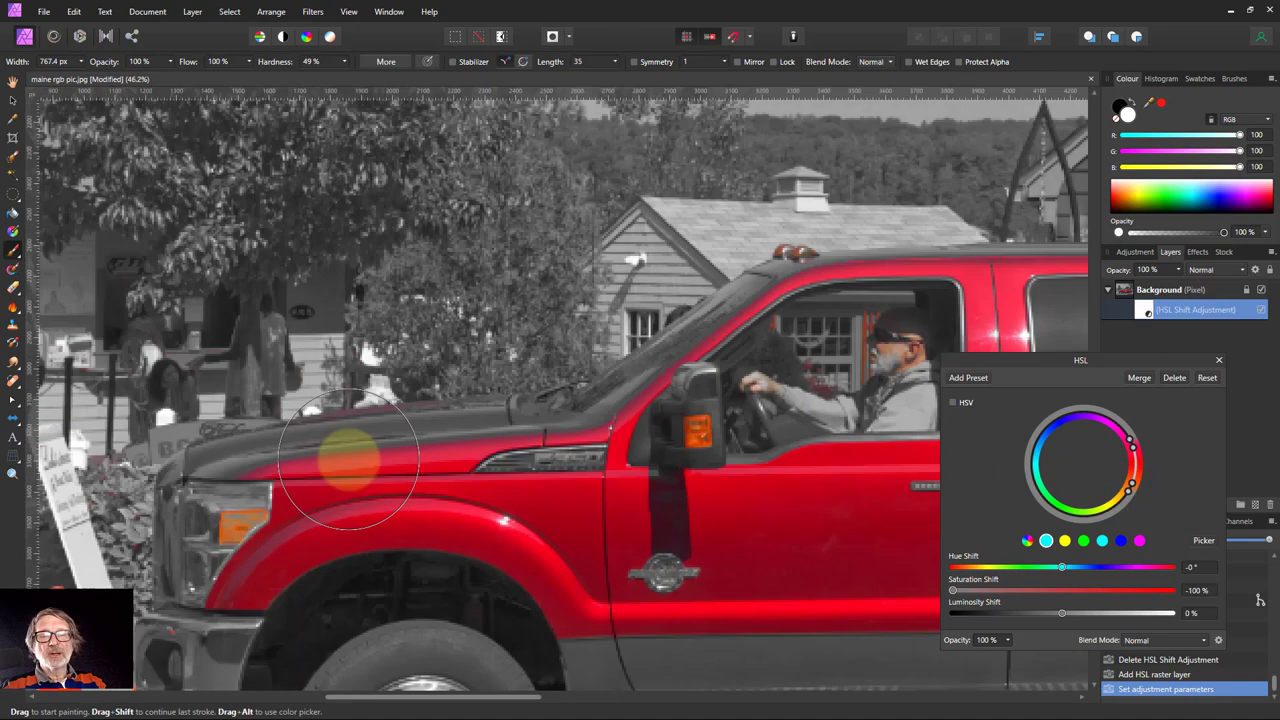
pyautogui.scroll(3, 350, 430)
pyautogui.scroll(2, 370, 420)
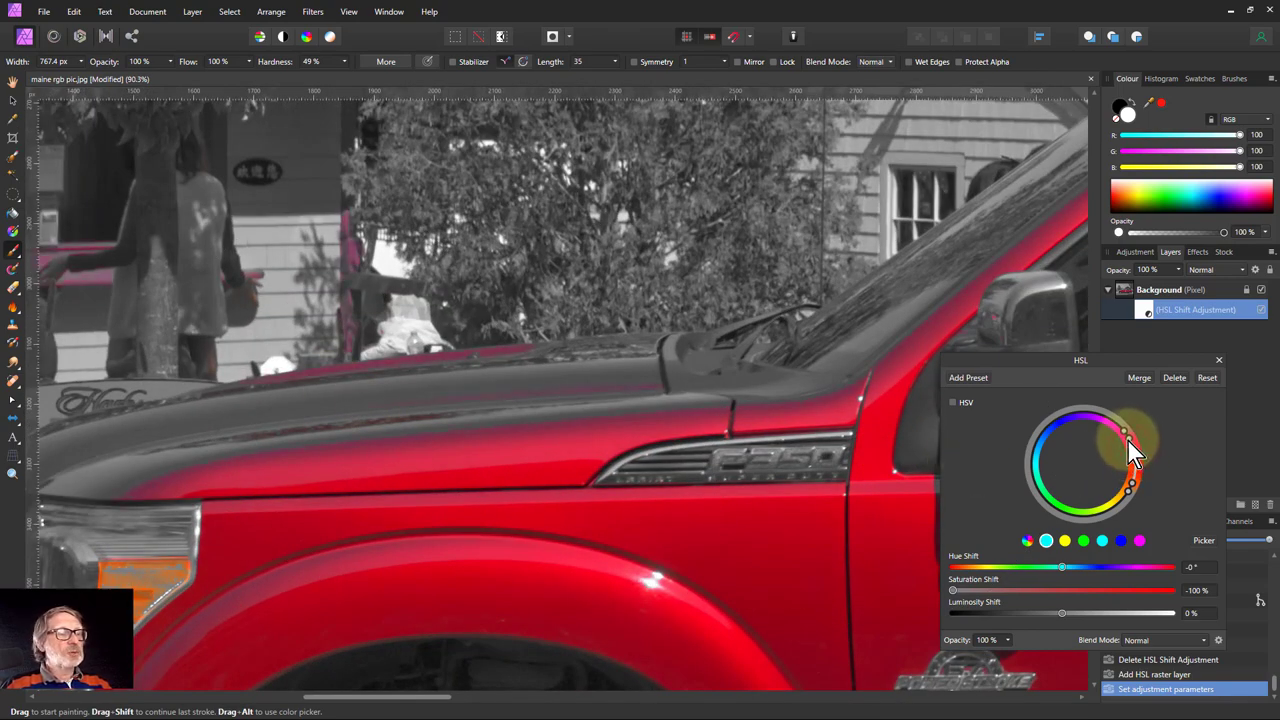
# - Push the hue-range edge toward magenta, fit the photo in view, and close the HSL settings
pyautogui.moveTo(1130, 442)
pyautogui.mouseDown()
pyautogui.moveTo(1108, 422)
pyautogui.moveTo(1048, 422)
pyautogui.mouseUp()
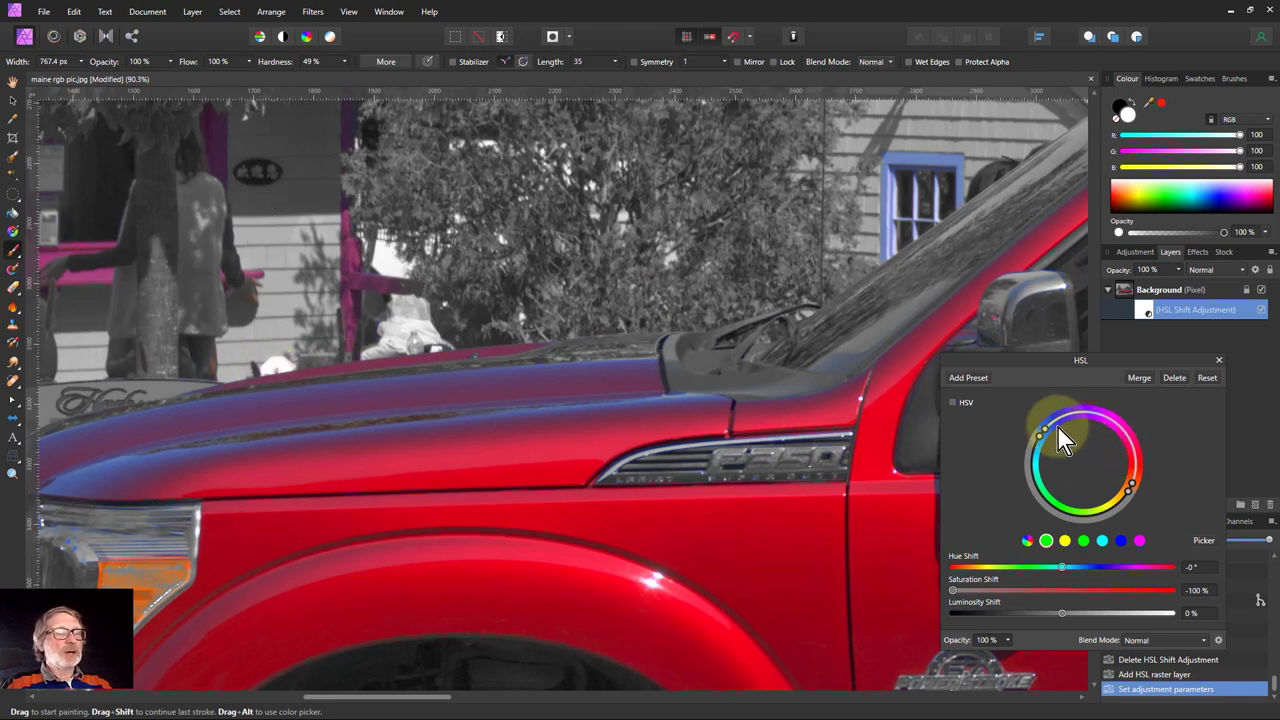
pyautogui.hotkey('ctrl', '0')
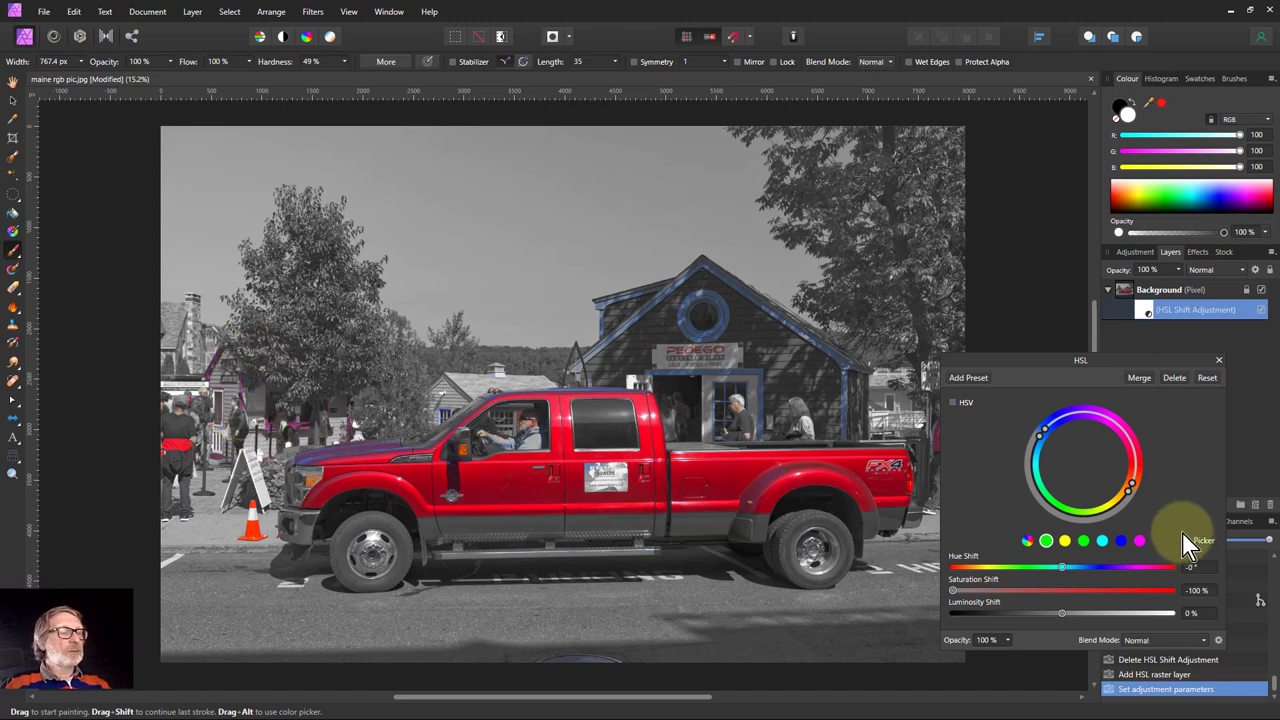
pyautogui.click(1219, 360)
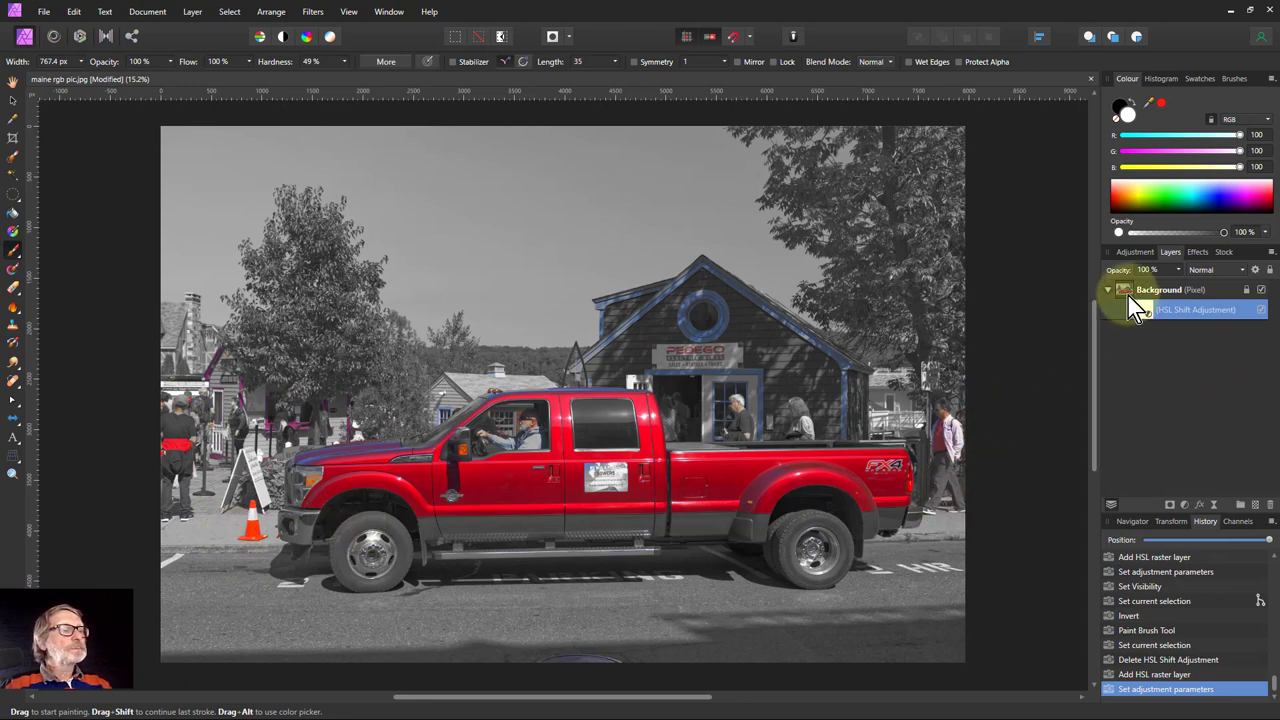
# - Add a second HSL adjustment above Background at -100% saturation and select its mask
pyautogui.click(1128, 297)
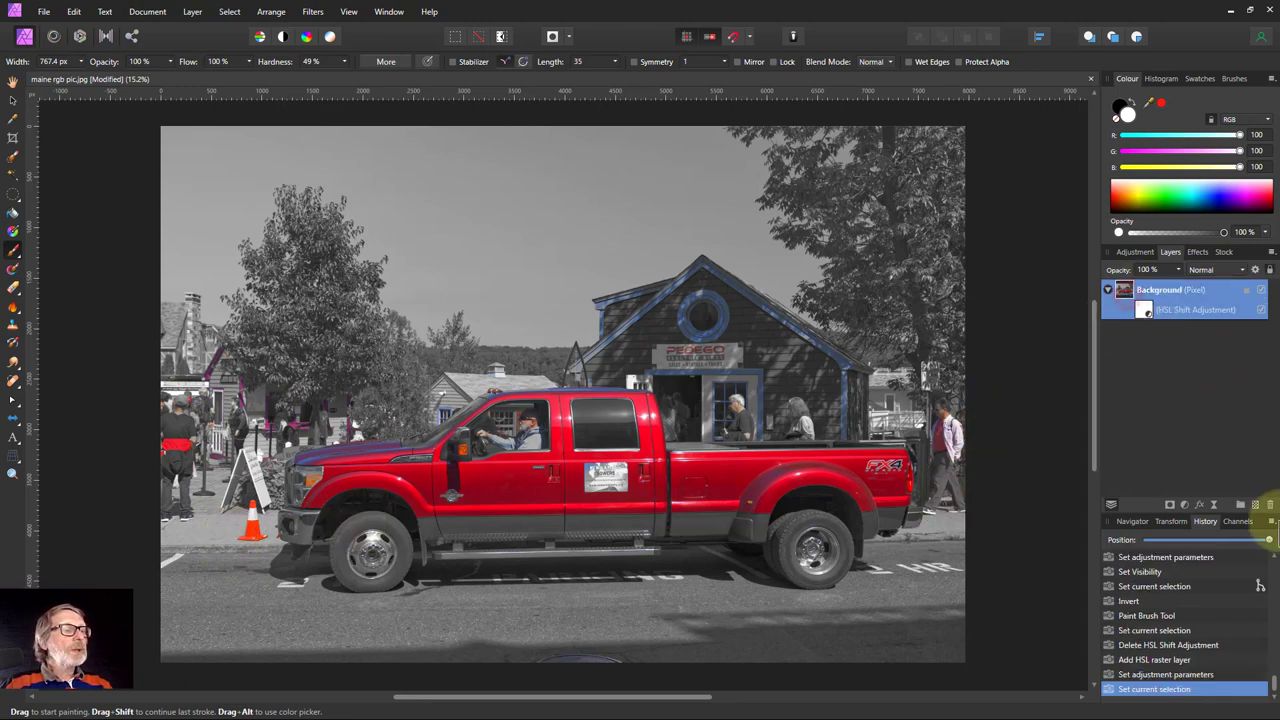
pyautogui.click(1187, 504)
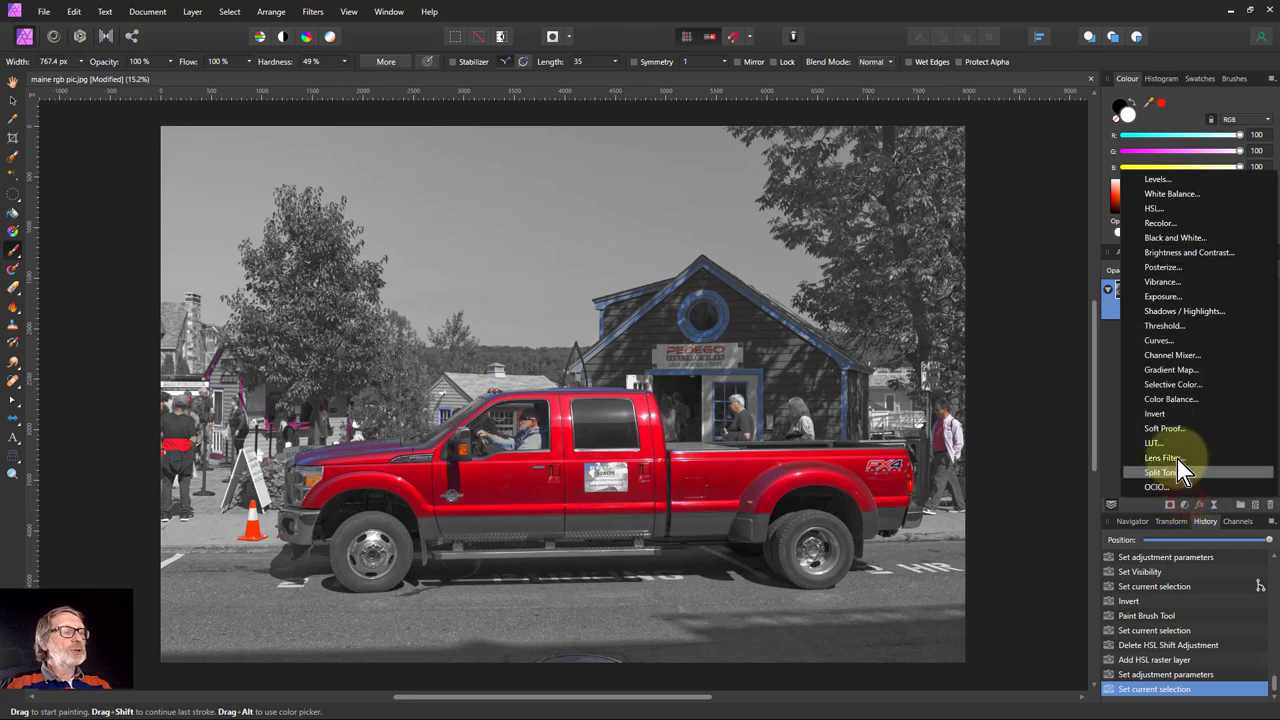
pyautogui.click(1152, 208)
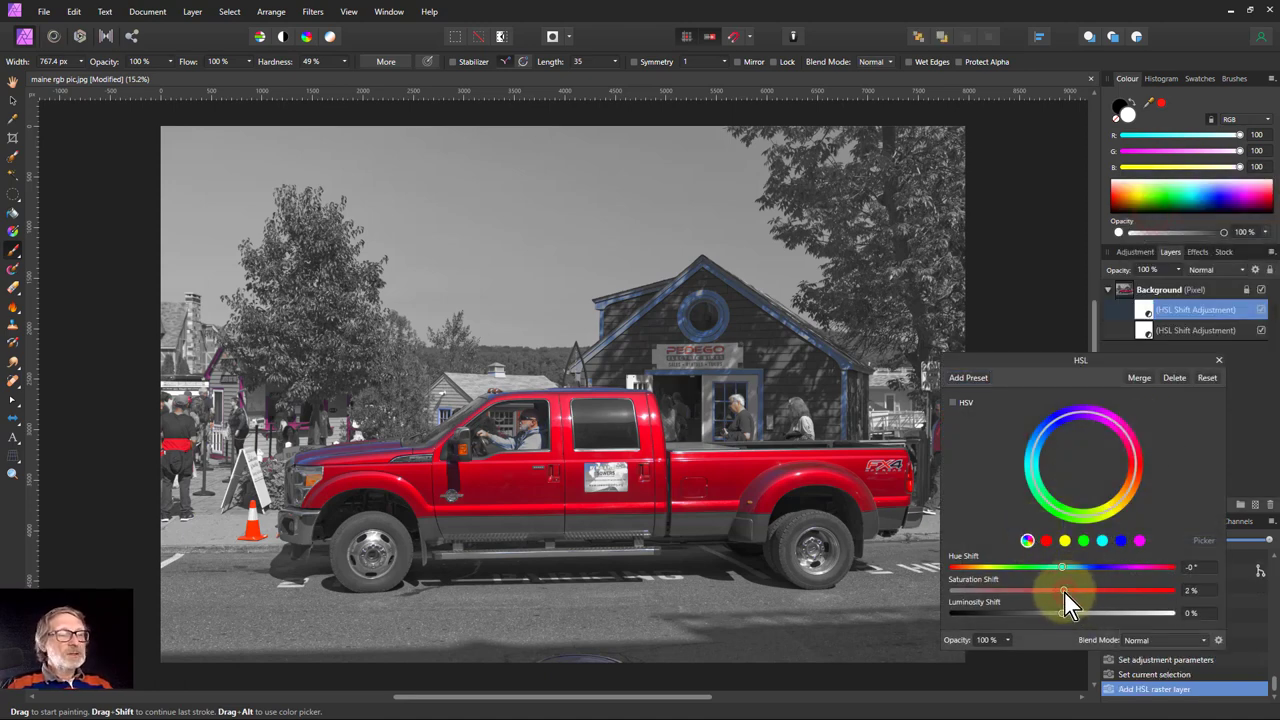
pyautogui.moveTo(1065, 591); pyautogui.dragTo(940, 594)
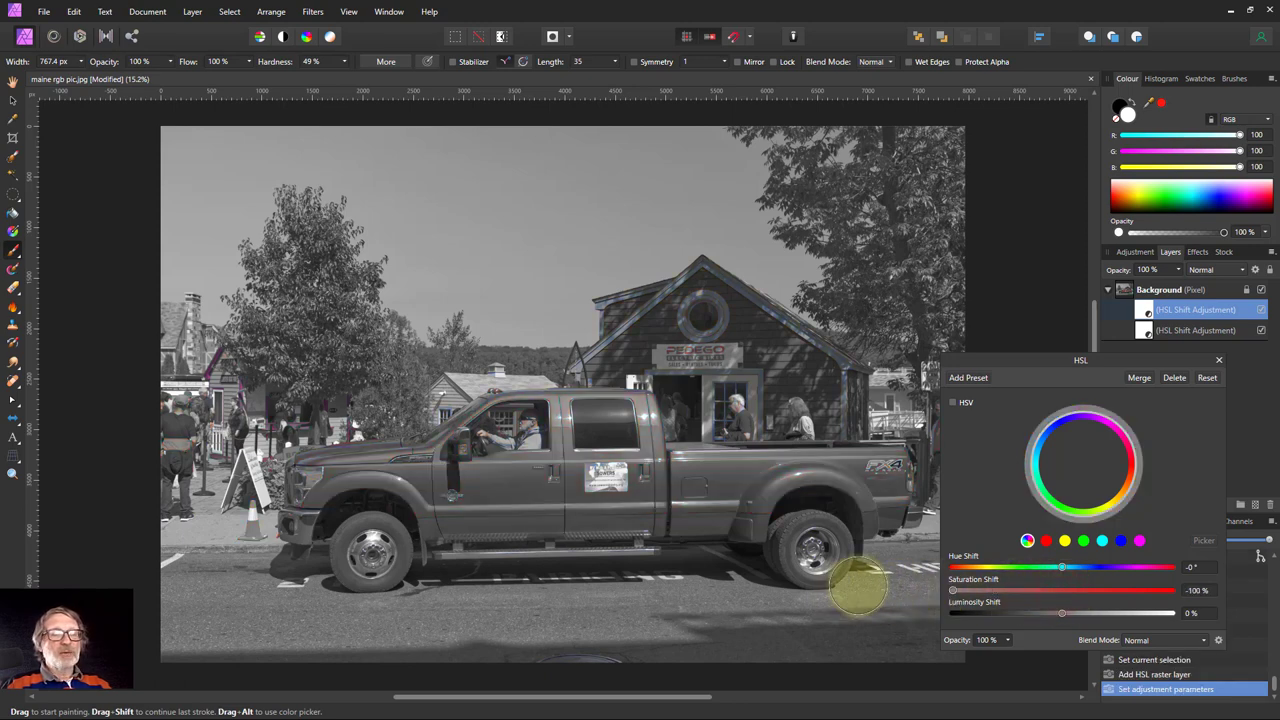
pyautogui.click(1143, 311)
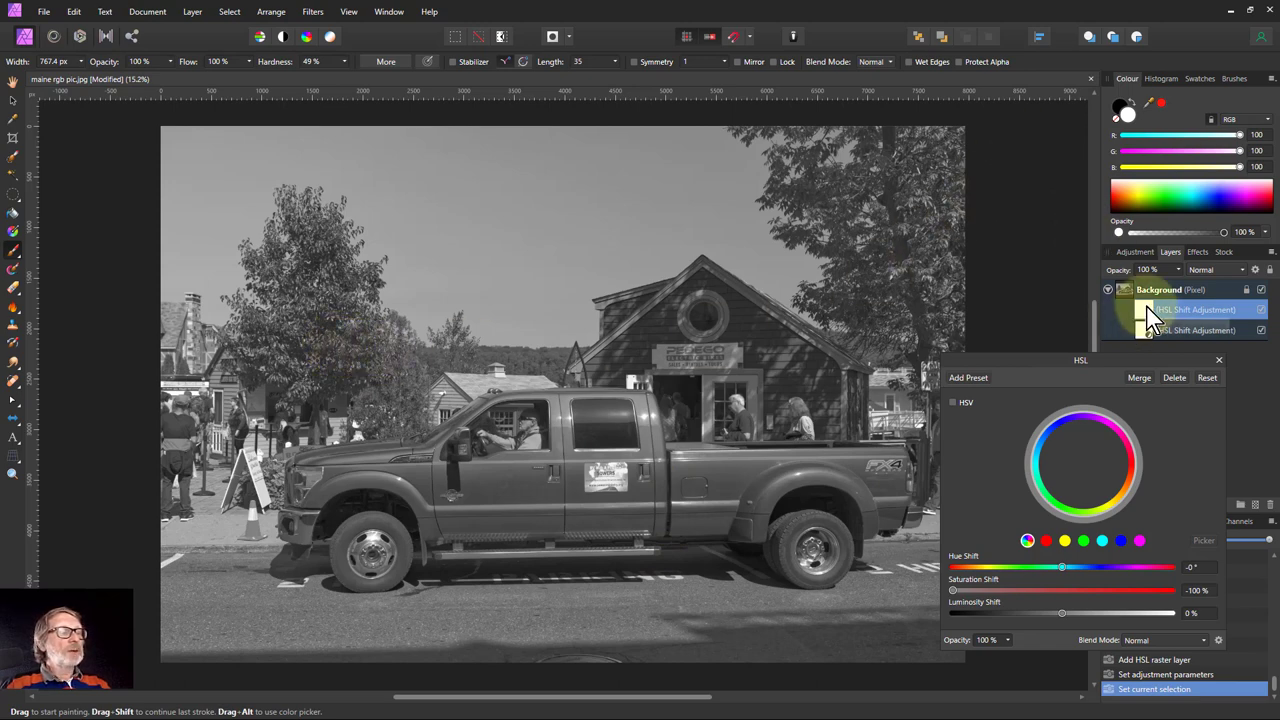
# - Paint black on the second mask over the truck cab and hood, then close the HSL settings
pyautogui.click(1125, 110)
pyautogui.moveTo(640, 430)
pyautogui.mouseDown()
pyautogui.moveTo(630, 410)
pyautogui.moveTo(655, 470)
pyautogui.mouseUp()
pyautogui.hotkey('ctrl', 'z')
pyautogui.moveTo(607, 407)
pyautogui.mouseDown()
pyautogui.moveTo(322, 470)
pyautogui.moveTo(900, 470)
pyautogui.moveTo(910, 500)
pyautogui.moveTo(720, 500)
pyautogui.mouseUp()
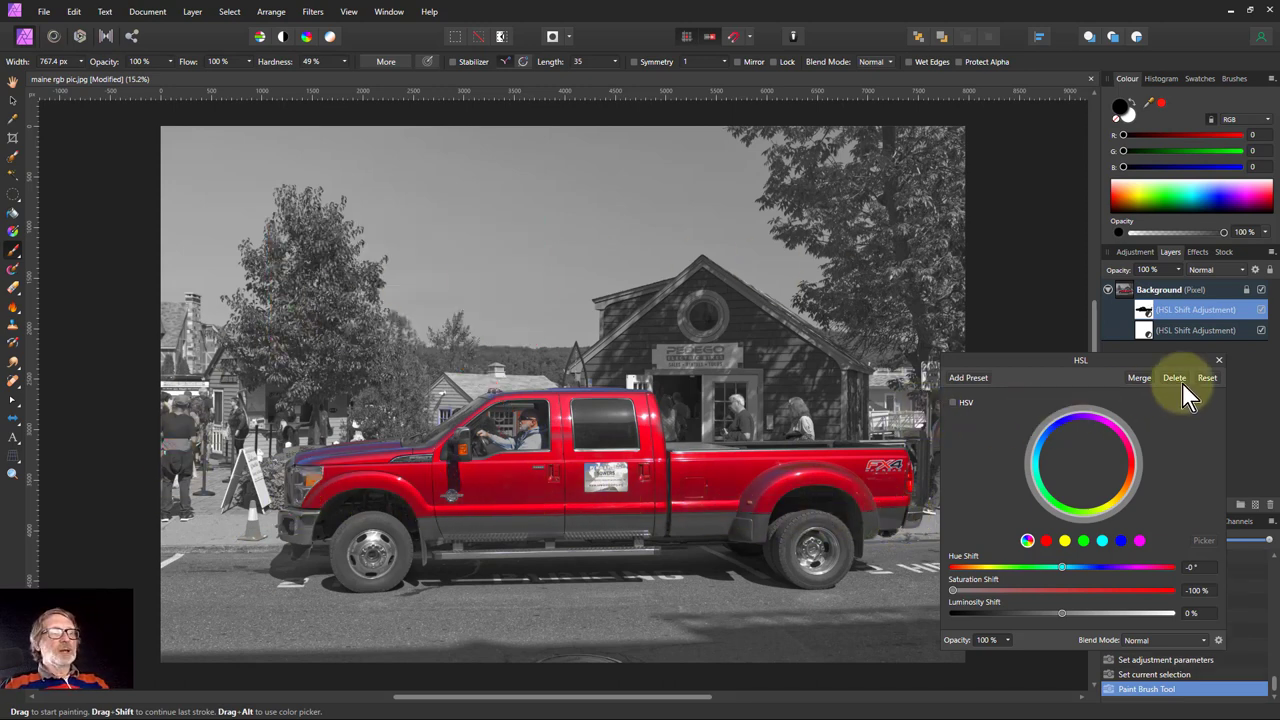
pyautogui.click(1219, 360)
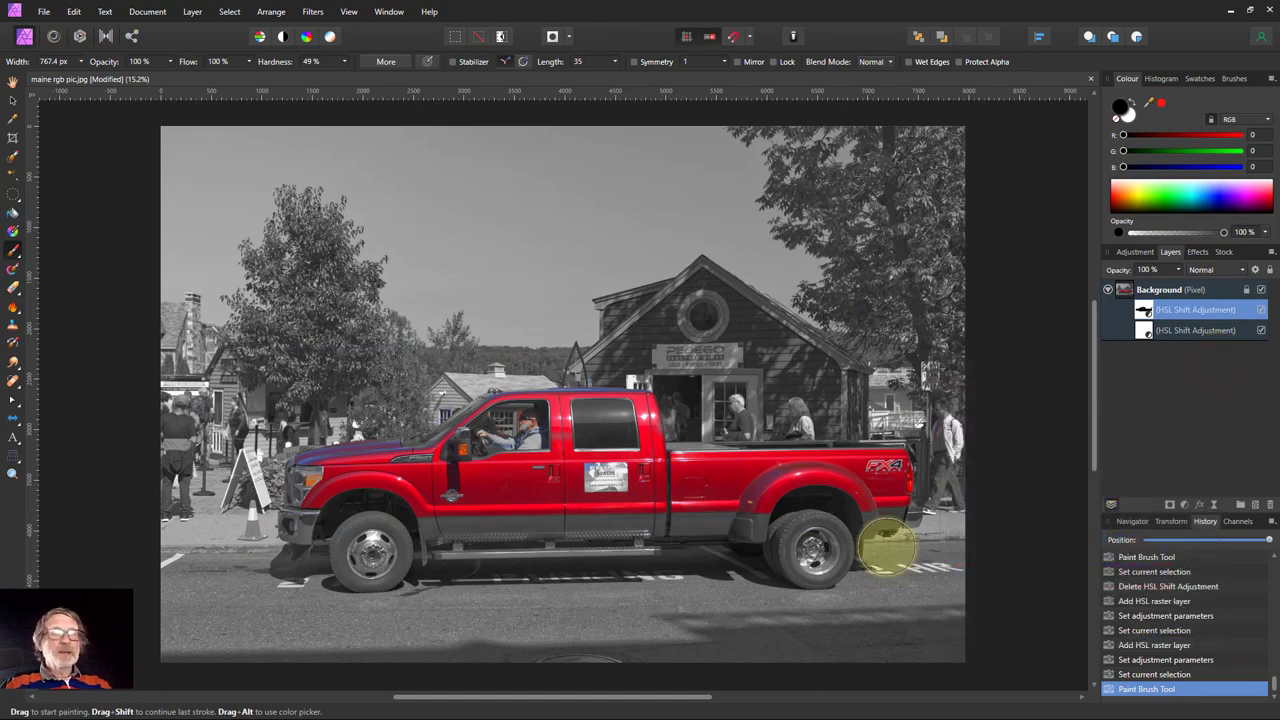